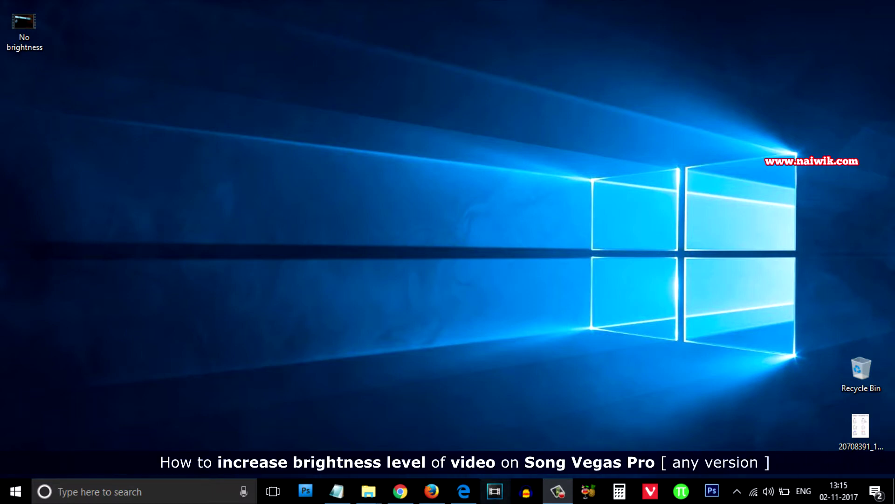
Open No brightness.mp4 in Vegas Pro 13.0
{"action": "left_click", "coordinate": [494, 491]}
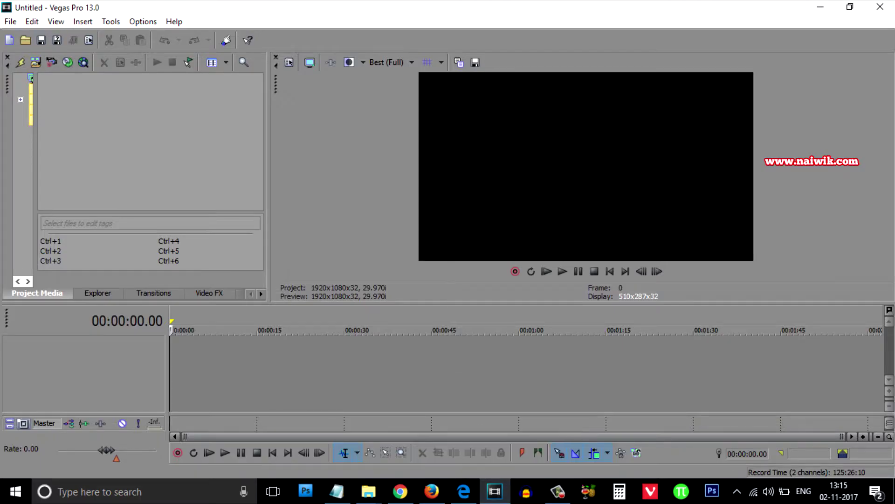
{"action": "left_click", "coordinate": [11, 21]}
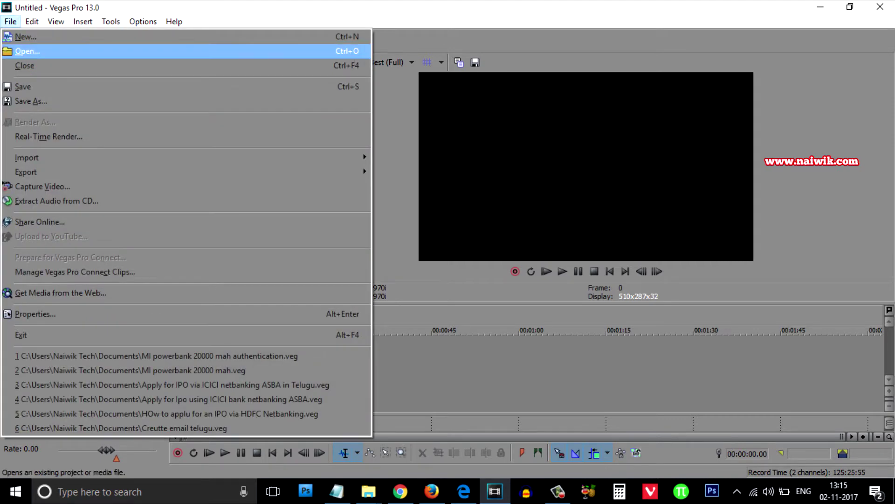
{"action": "left_click", "coordinate": [28, 51]}
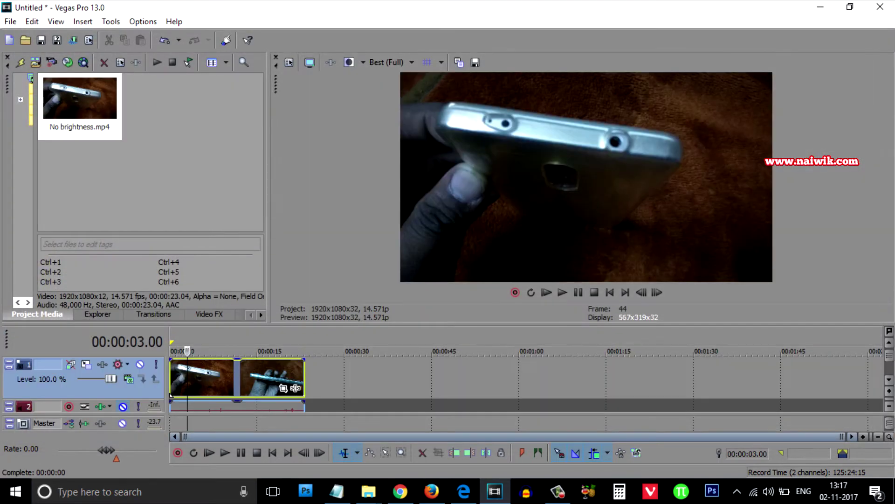
Preview the dark clip, zoom the timeline, and bring up its Event FX chooser
{"action": "left_click", "coordinate": [546, 292]}
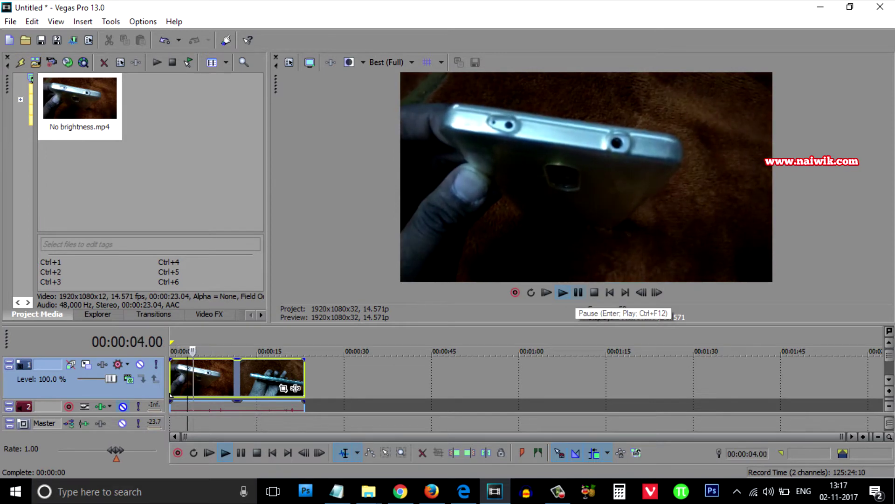
{"action": "left_click", "coordinate": [578, 293]}
{"action": "key", "text": "Up"}
{"action": "key", "text": "Up"}
{"action": "key", "text": "Up"}
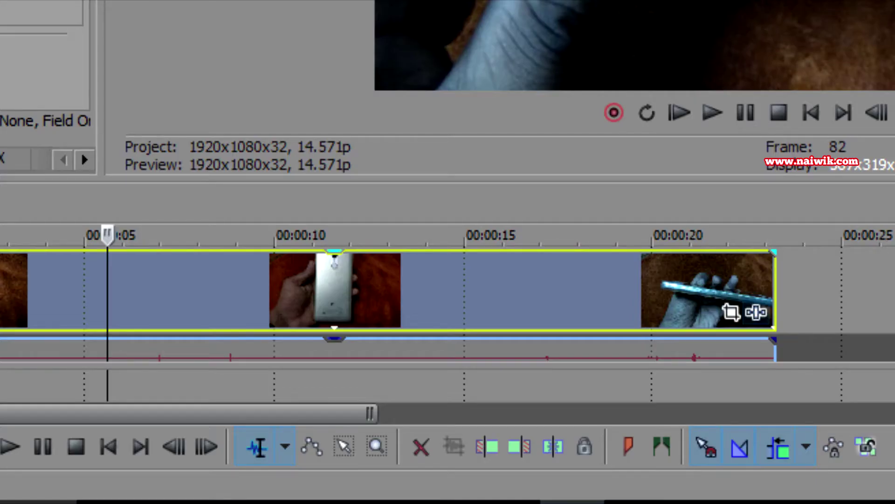
{"action": "left_click", "coordinate": [756, 312]}
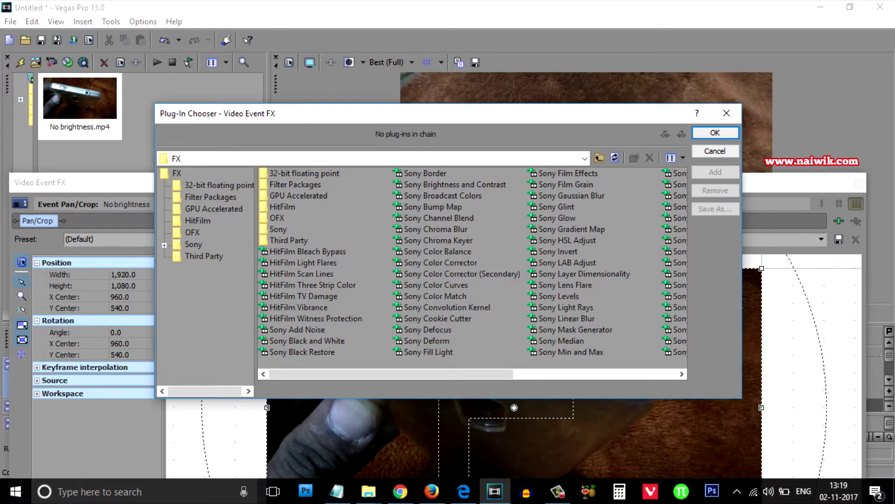
Apply Sony Brightness and Contrast to the clip with default settings
{"action": "left_click", "coordinate": [455, 185]}
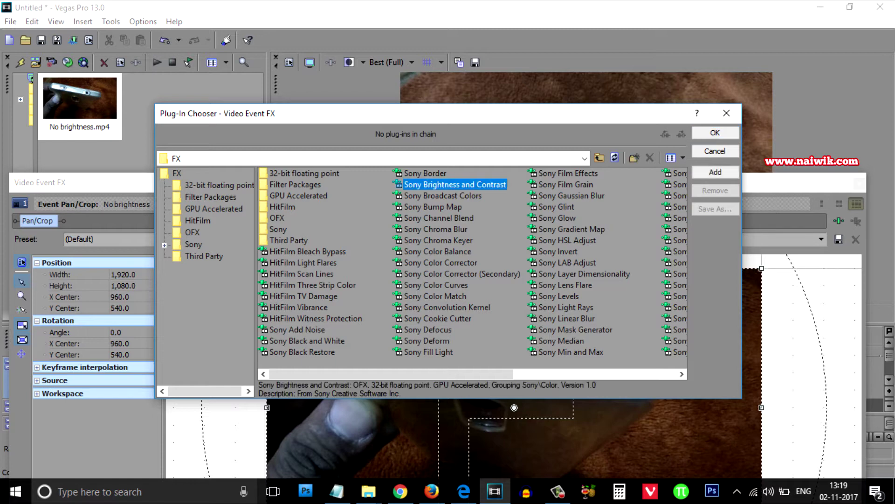
{"action": "left_click", "coordinate": [715, 172]}
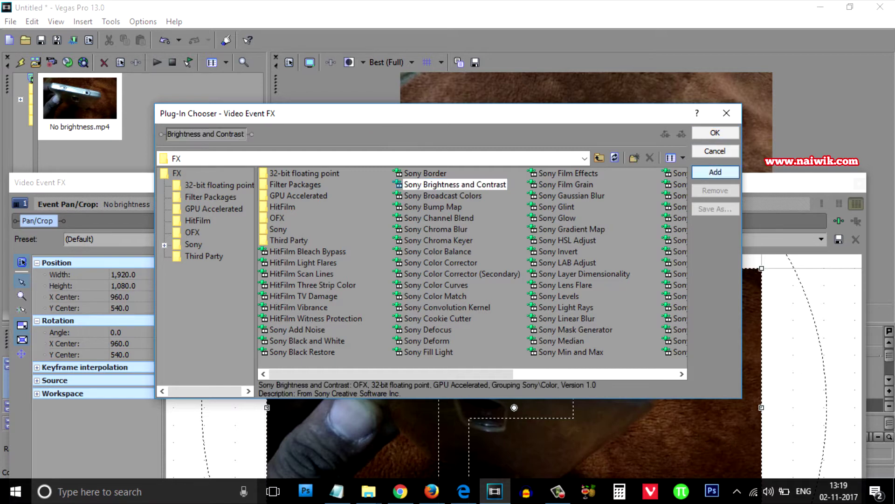
{"action": "left_click", "coordinate": [714, 133]}
{"action": "left_click_drag", "start_coordinate": [216, 189], "coordinate": [348, 294]}
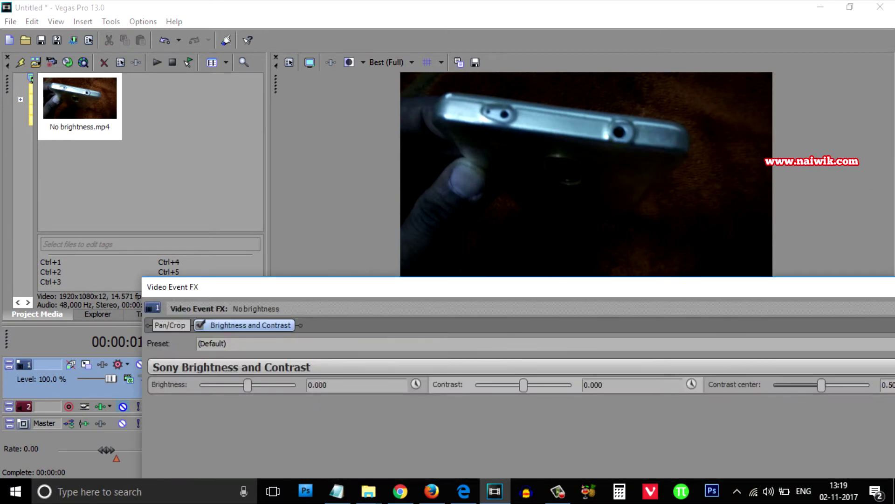
Set Brightness to 0.320 and compare playback with the effect off, then re-enable it
{"action": "left_click_drag", "start_coordinate": [248, 384], "coordinate": [264, 385]}
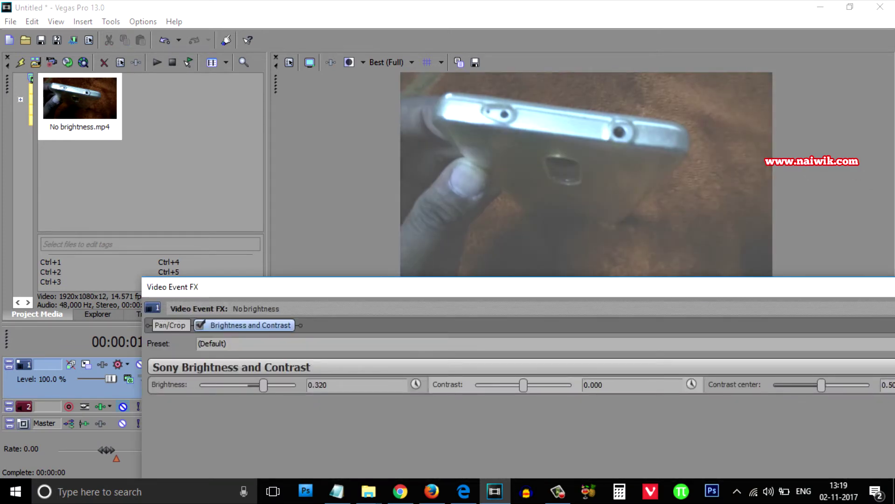
{"action": "mouse_move", "coordinate": [607, 292]}
{"action": "left_mouse_down"}
{"action": "mouse_move", "coordinate": [396, 308]}
{"action": "mouse_move", "coordinate": [492, 324]}
{"action": "left_mouse_up"}
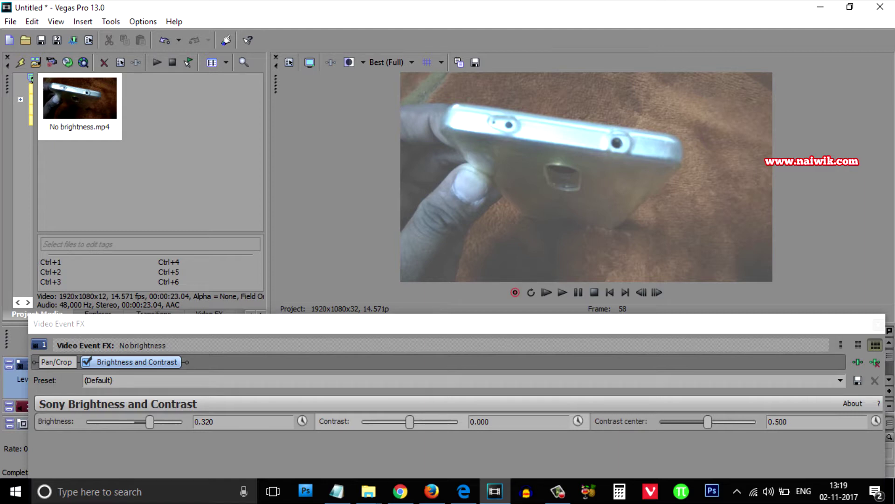
{"action": "left_click", "coordinate": [86, 362]}
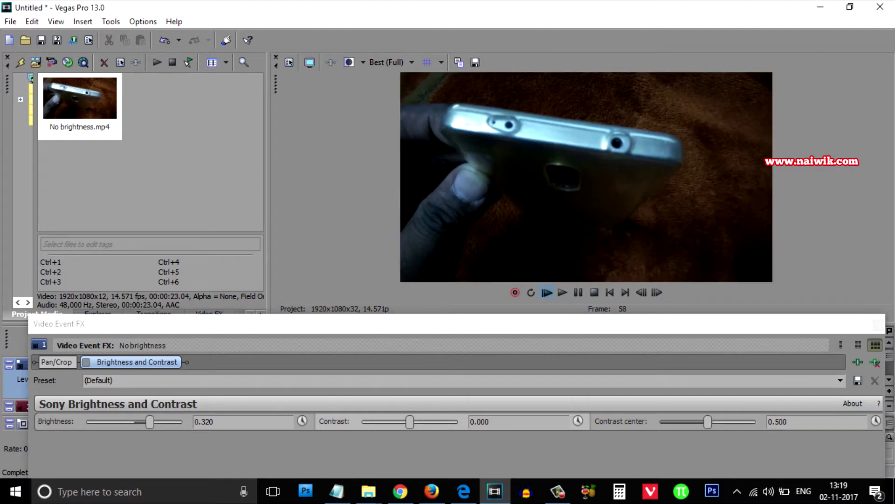
{"action": "left_click", "coordinate": [563, 292]}
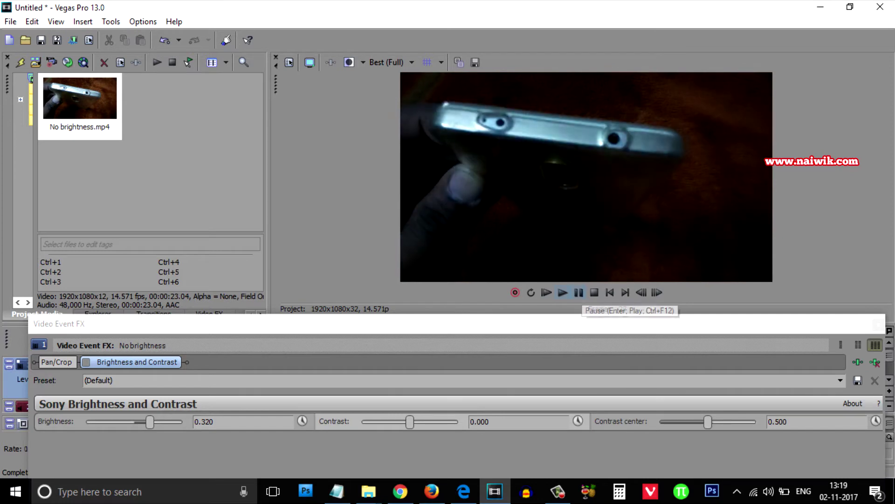
{"action": "left_click", "coordinate": [87, 361]}
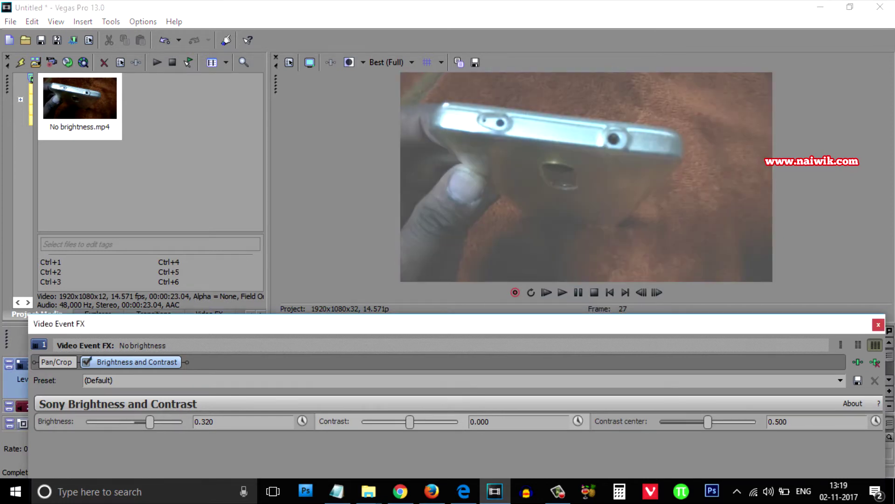
Remove Brightness and Contrast from the clip and close the Video Event FX window
{"action": "left_click_drag", "start_coordinate": [571, 327], "coordinate": [557, 265]}
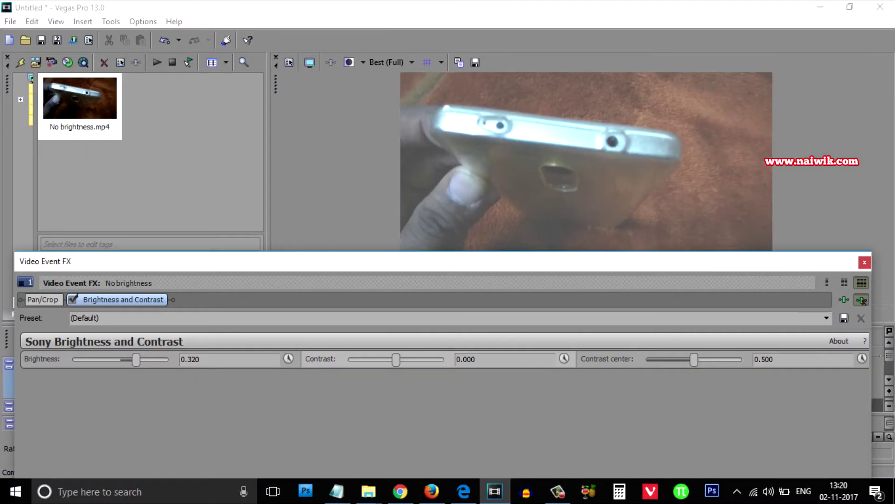
{"action": "left_click", "coordinate": [861, 300]}
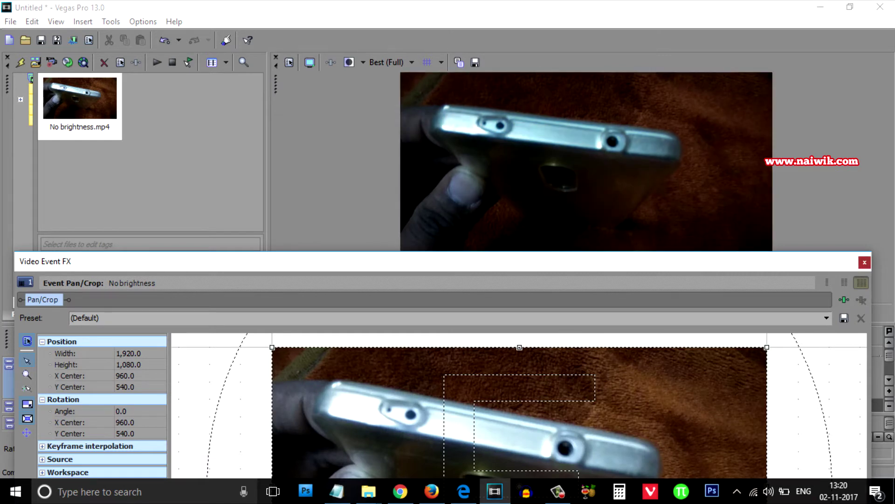
{"action": "left_click", "coordinate": [865, 261]}
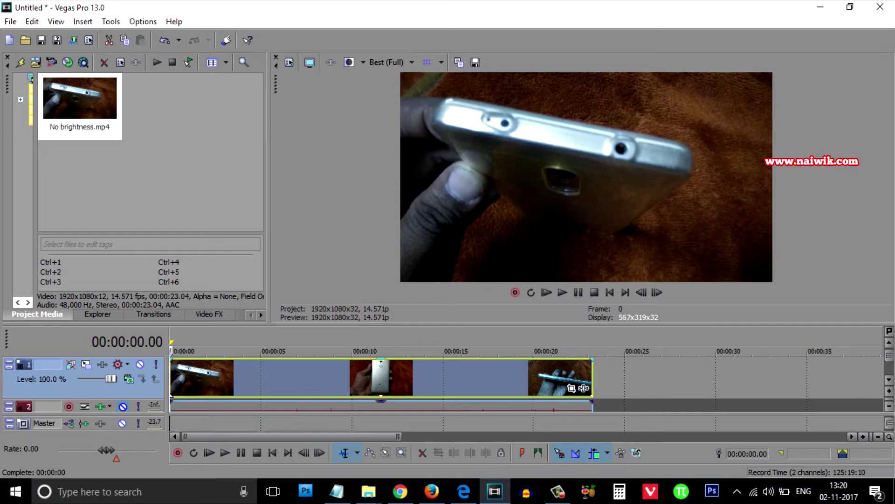
Apply Sony Levels to the clip and start raising its gamma
{"action": "left_click", "coordinate": [584, 388]}
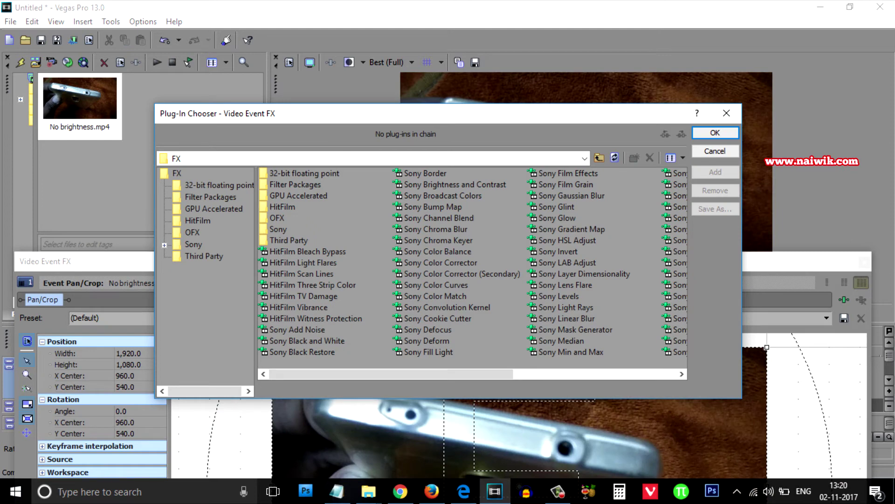
{"action": "left_click", "coordinate": [558, 296]}
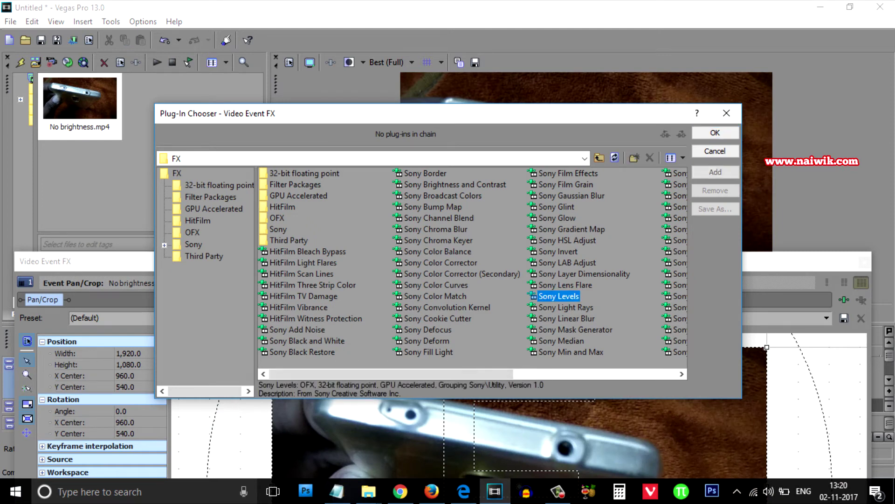
{"action": "left_click", "coordinate": [715, 171]}
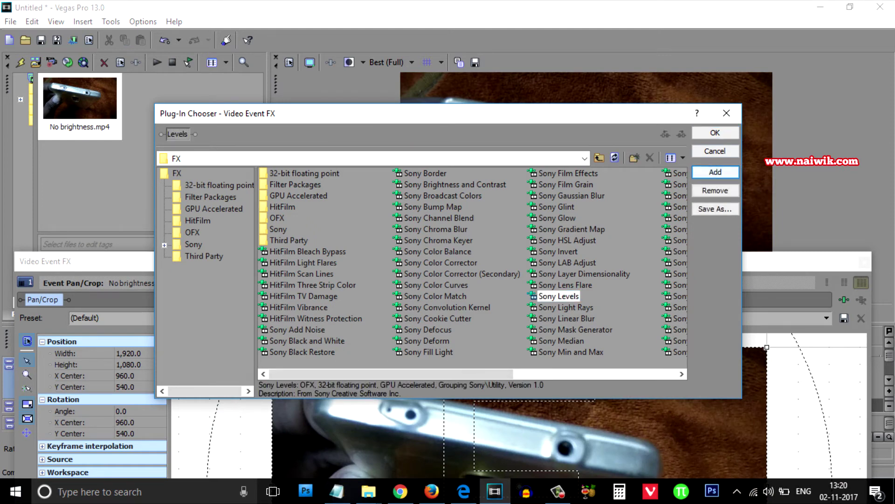
{"action": "left_click", "coordinate": [715, 133]}
{"action": "mouse_move", "coordinate": [675, 398]}
{"action": "left_mouse_down"}
{"action": "mouse_move", "coordinate": [751, 399]}
{"action": "mouse_move", "coordinate": [698, 398]}
{"action": "left_mouse_up"}
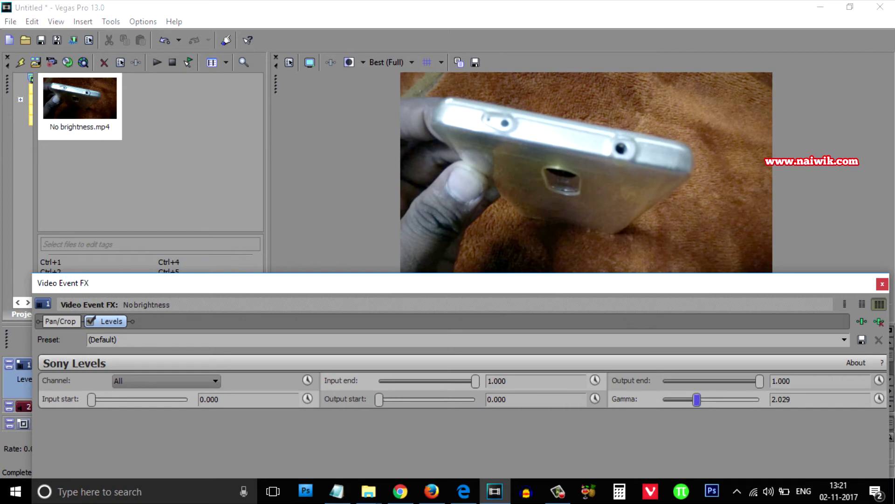
Play back the clip brightened with Levels gamma 2.029
{"action": "left_click_drag", "start_coordinate": [280, 282], "coordinate": [308, 340]}
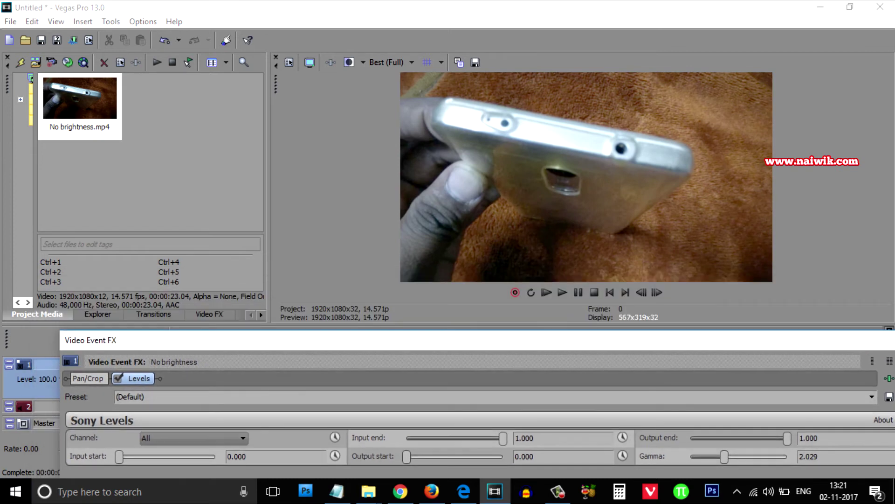
{"action": "left_click", "coordinate": [563, 292]}
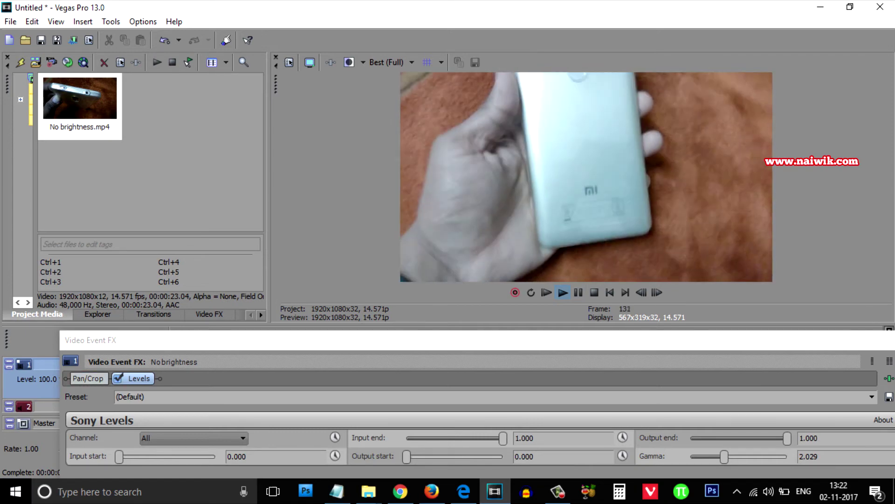
{"action": "left_click", "coordinate": [118, 378]}
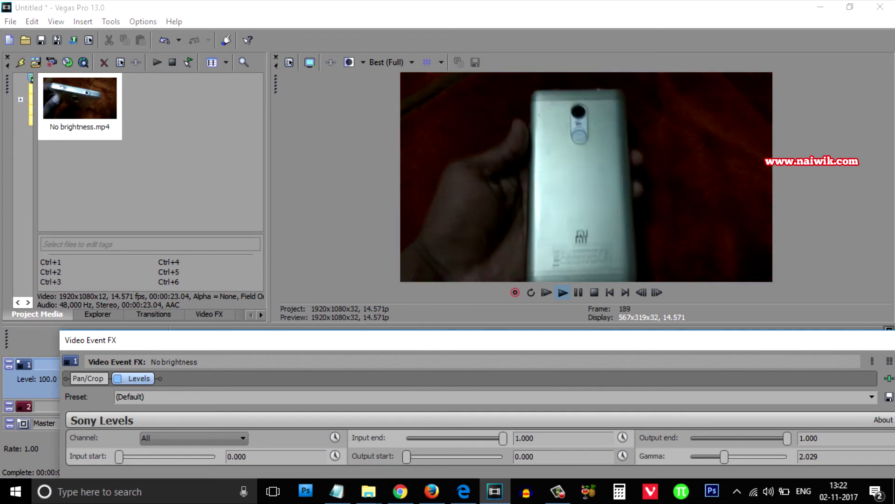
{"action": "left_click", "coordinate": [118, 377]}
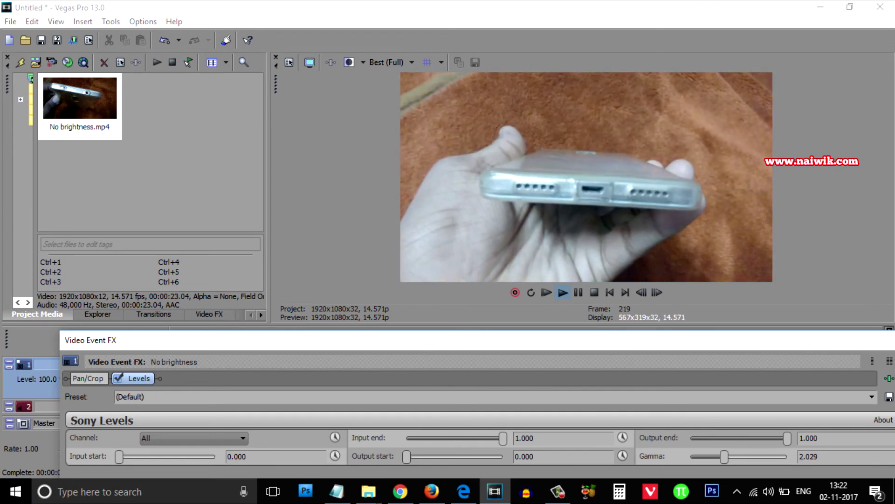
{"action": "left_click", "coordinate": [118, 378]}
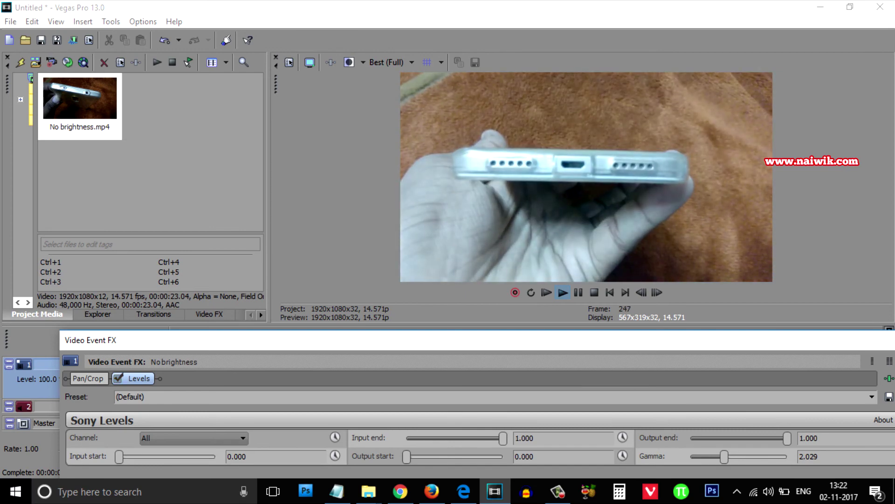
{"action": "left_click", "coordinate": [118, 377]}
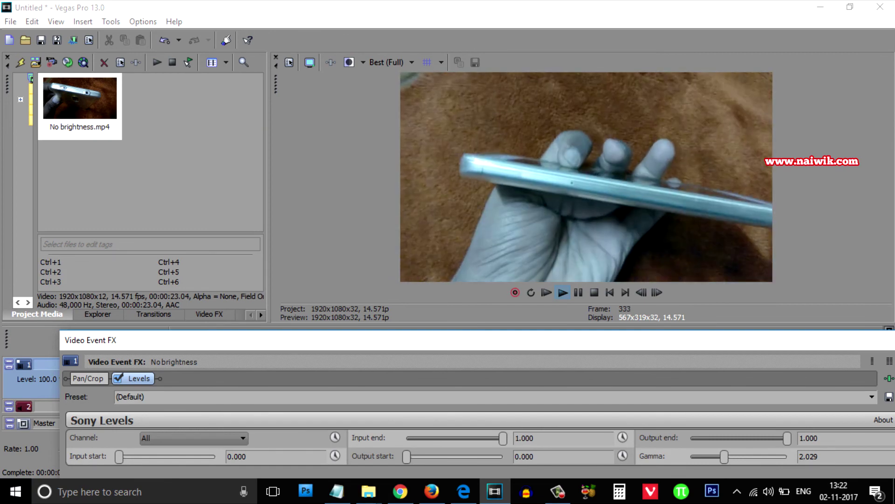
{"action": "left_click_drag", "start_coordinate": [210, 339], "coordinate": [74, 296]}
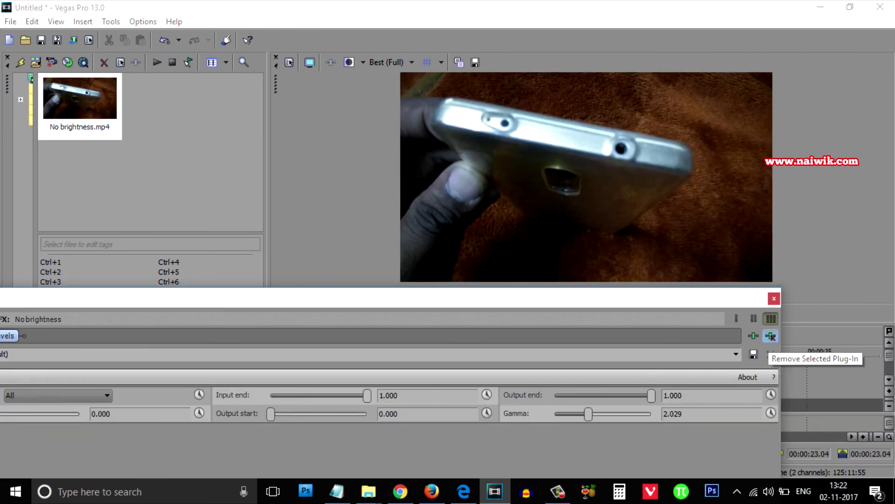
Remove Sony Levels from the clip and close the Video Event FX window
{"action": "left_click", "coordinate": [770, 336]}
{"action": "left_click", "coordinate": [774, 299]}
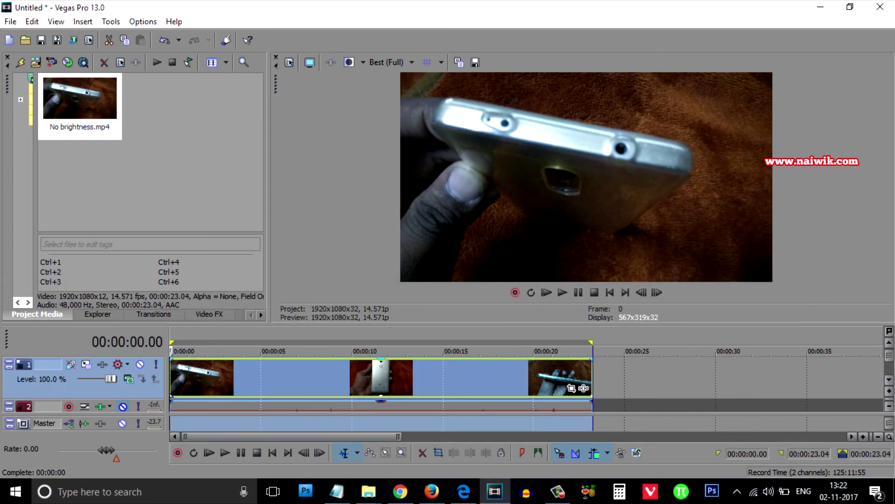